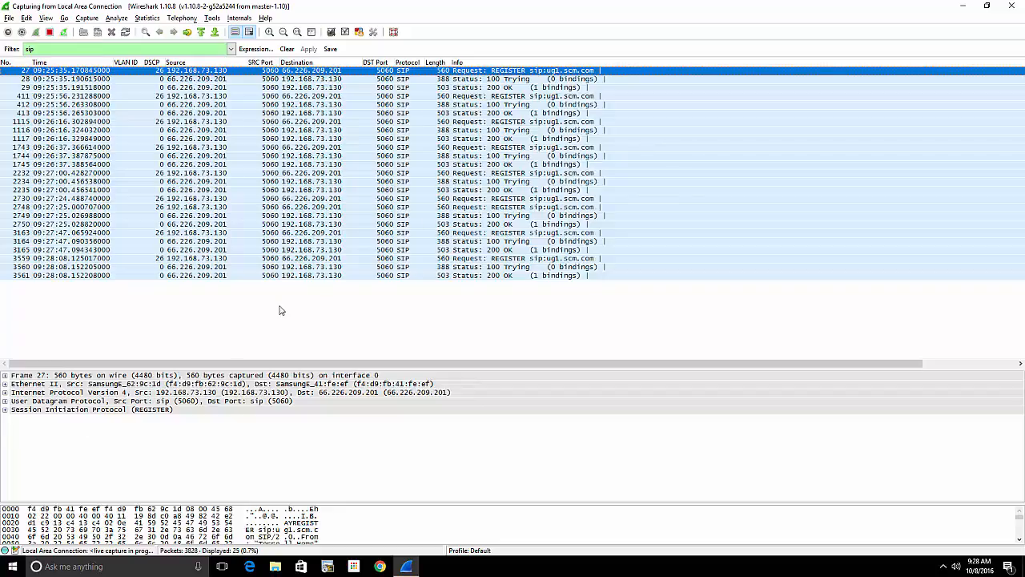
- Restart the live packet capture and widen the Protocol column in the packet list
click(92, 21)
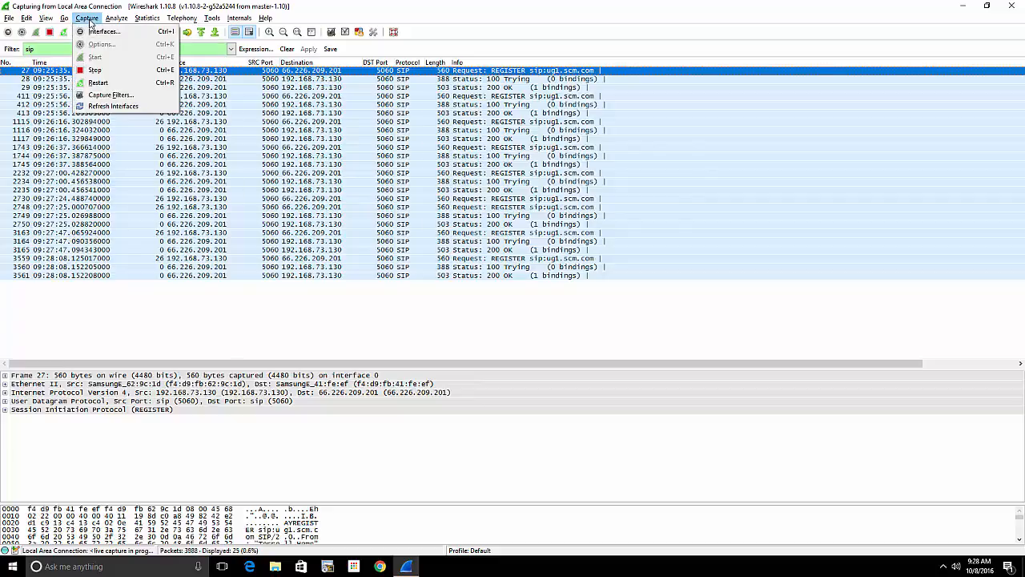
click(98, 83)
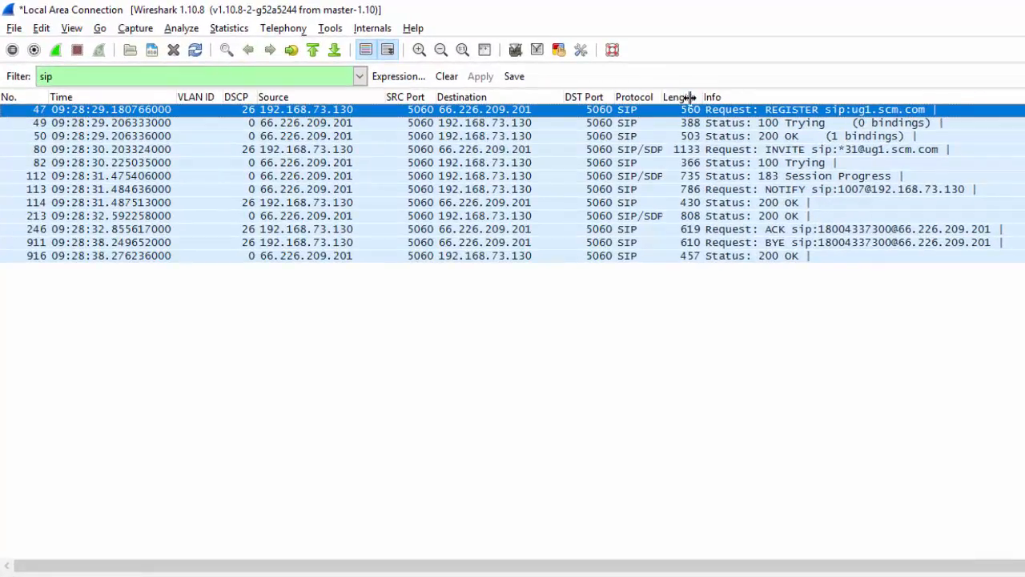
drag(662, 96, 710, 103)
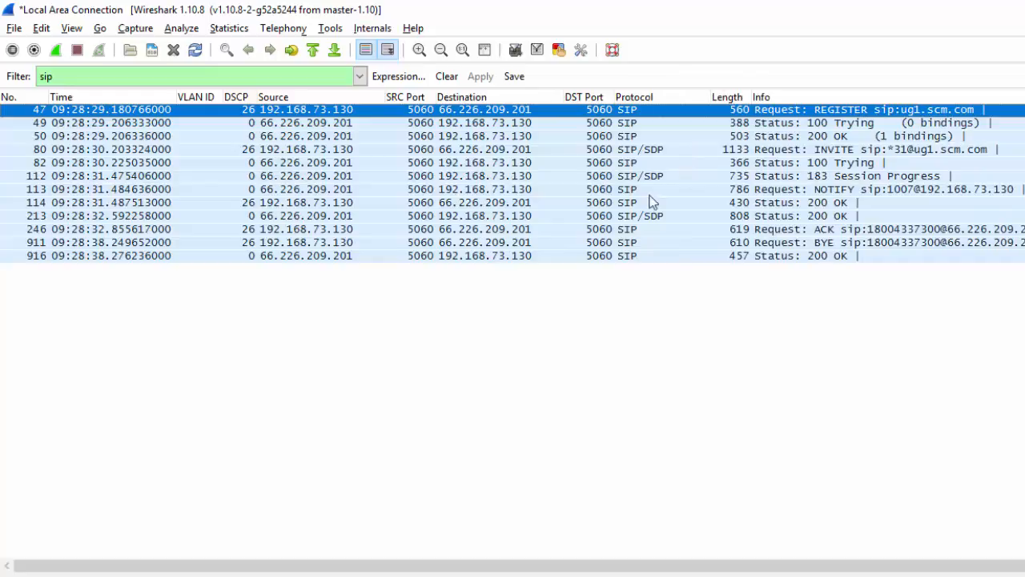
- Enlarge the packet details area and expand the Session Description Protocol section in the SIP INVITE packet's message body
click(315, 149)
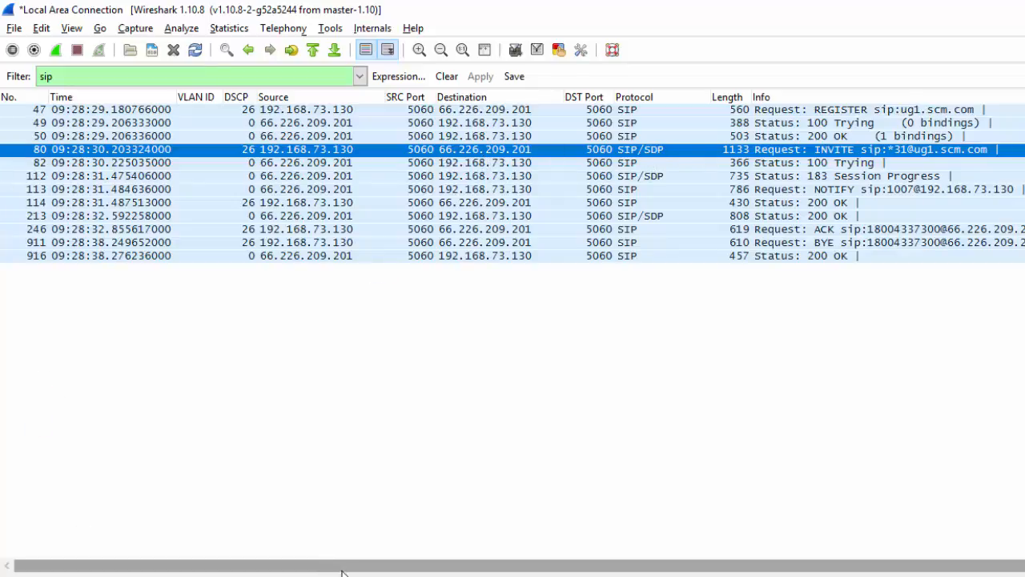
drag(352, 574, 339, 298)
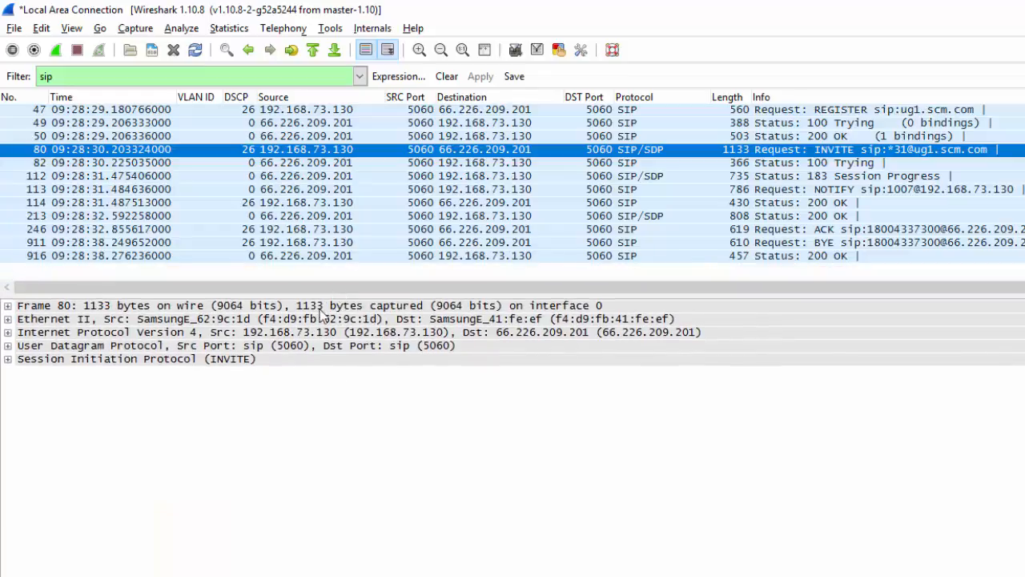
click(7, 358)
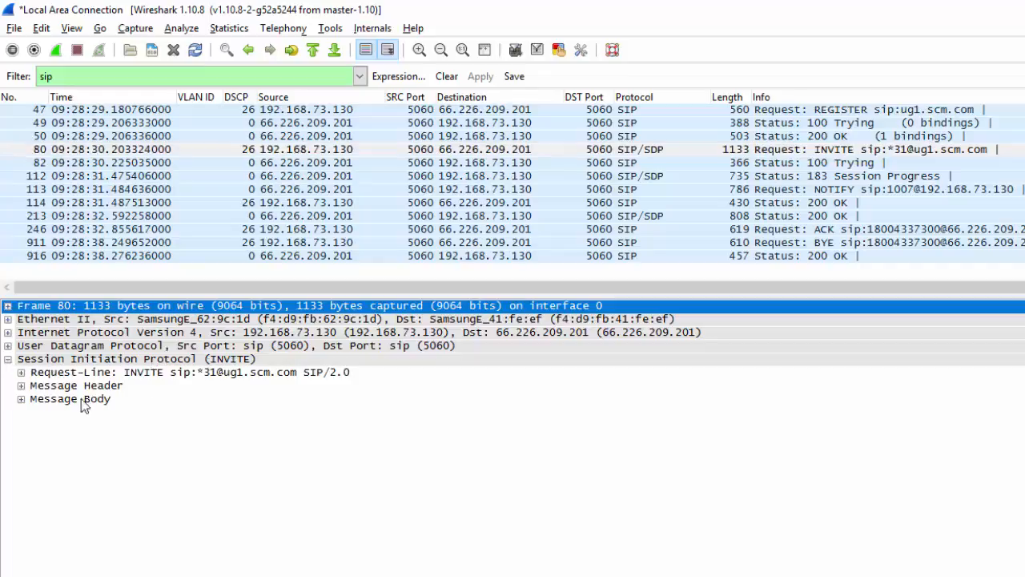
click(21, 399)
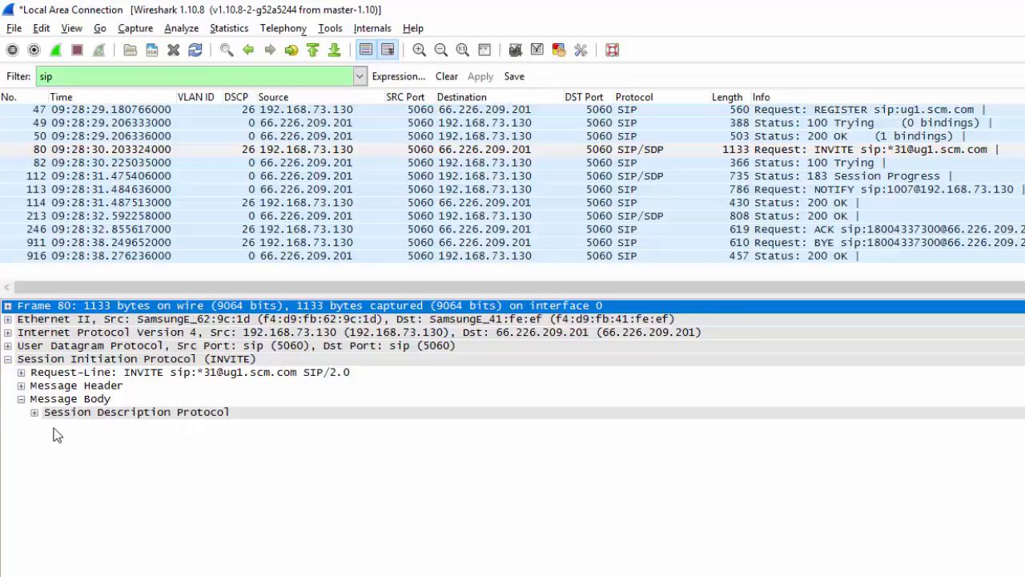
click(35, 414)
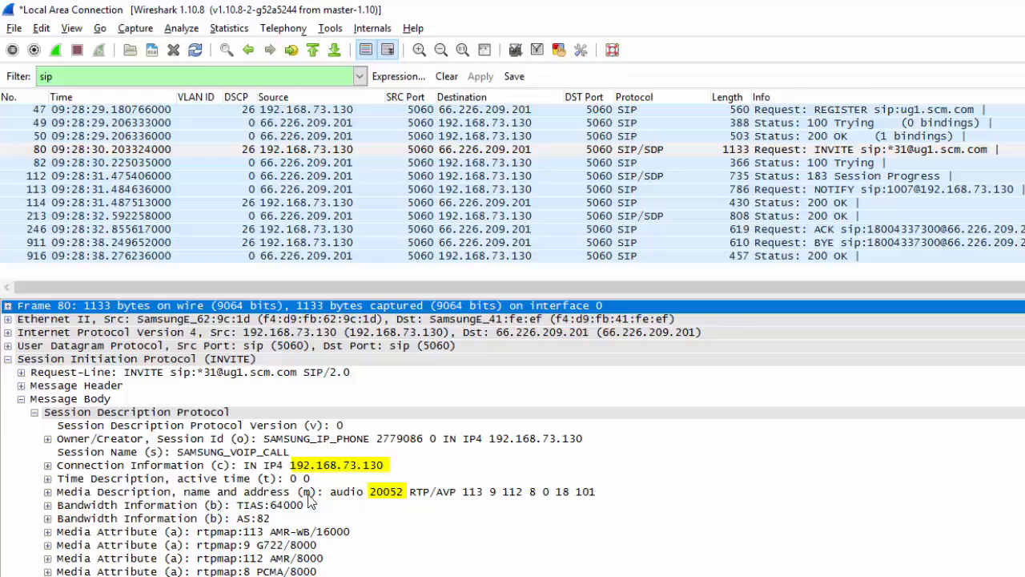
- Expand the INVITE's Media Description and Connection Information entries and examine the audio port and connection address
click(48, 492)
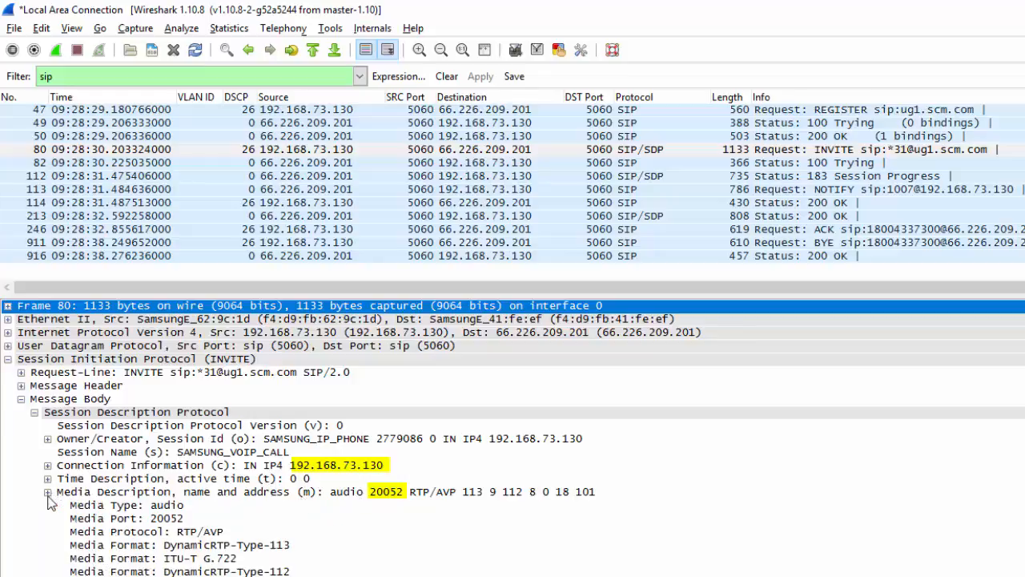
click(376, 493)
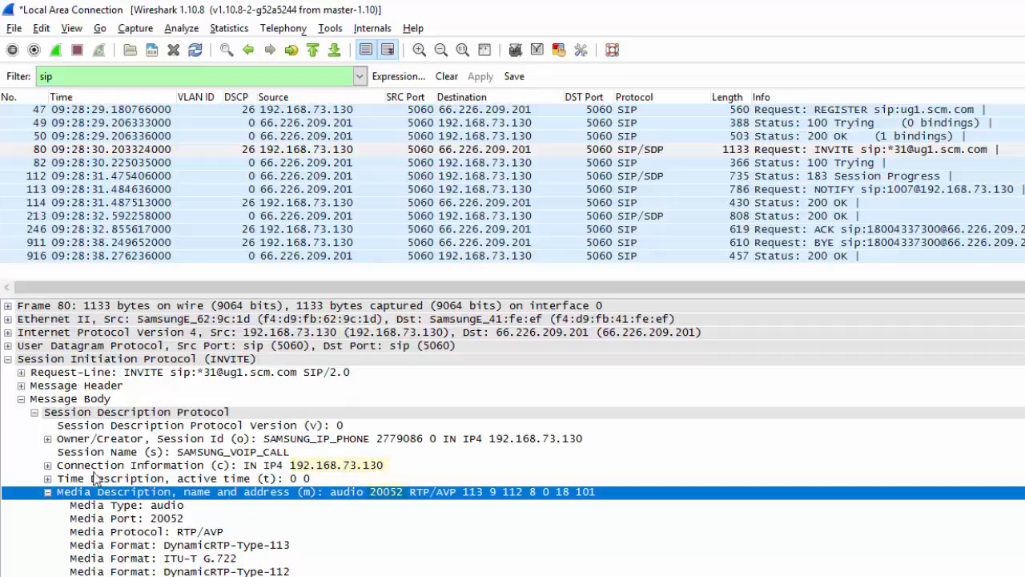
click(47, 465)
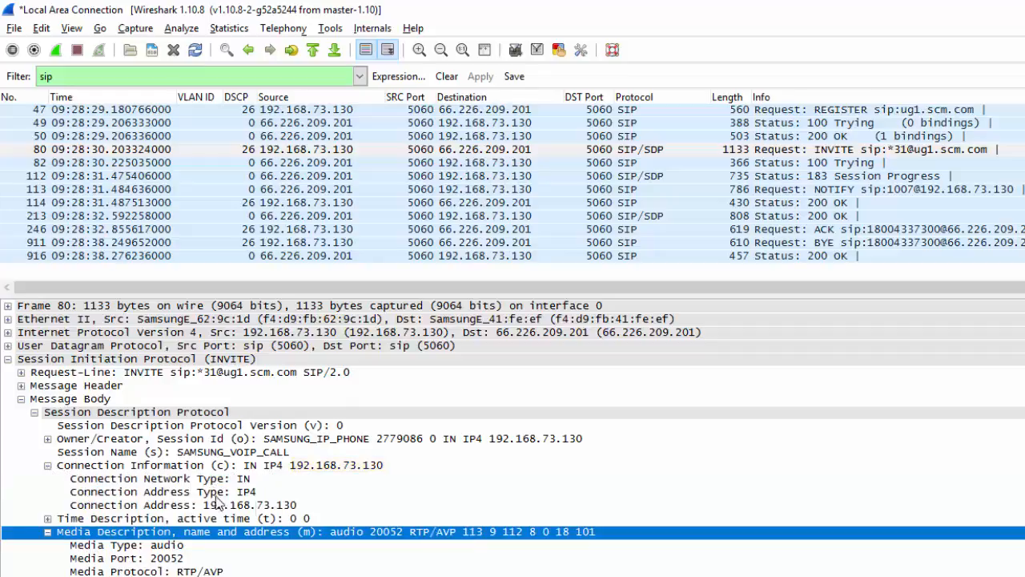
click(282, 507)
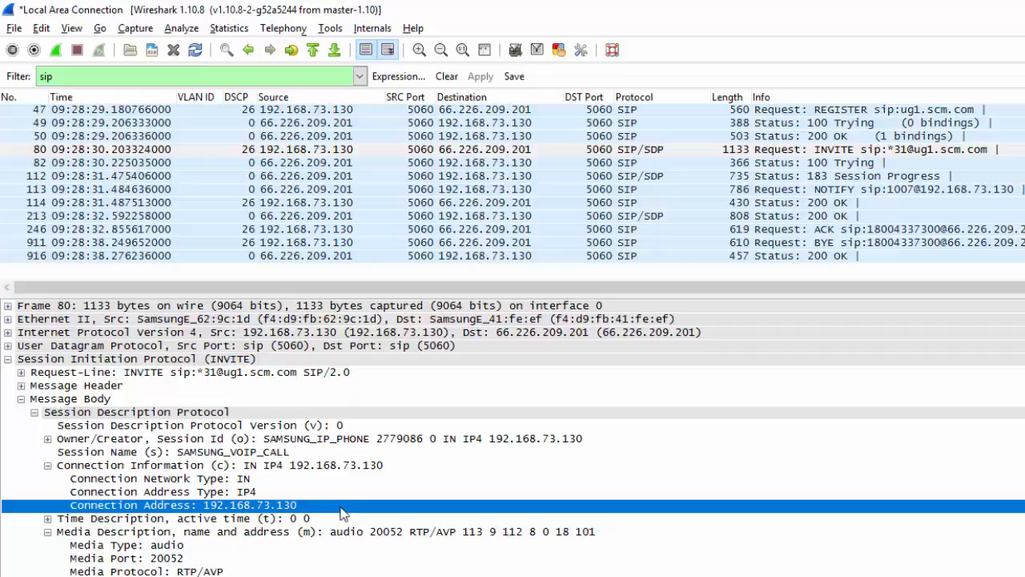
click(369, 533)
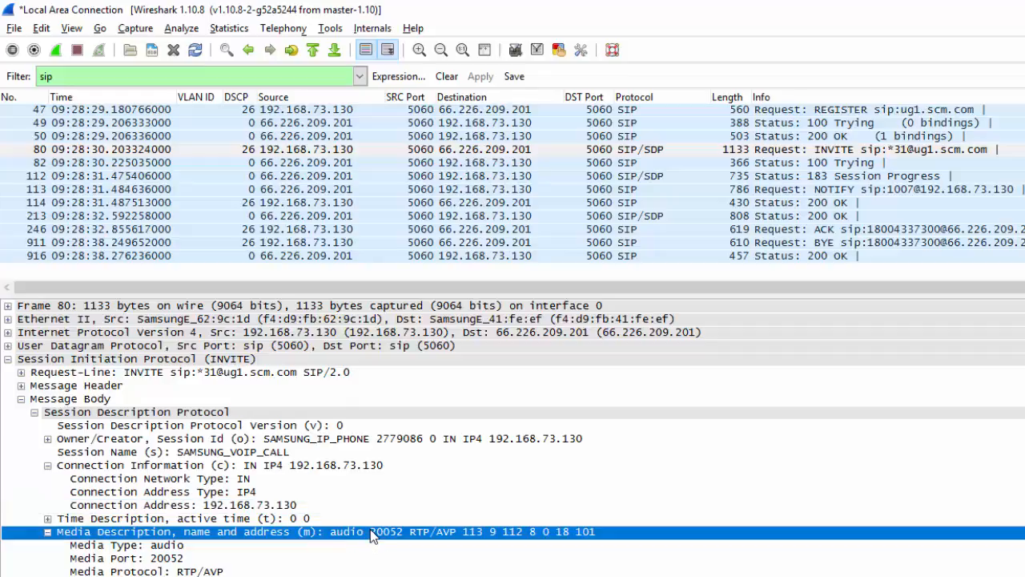
click(282, 507)
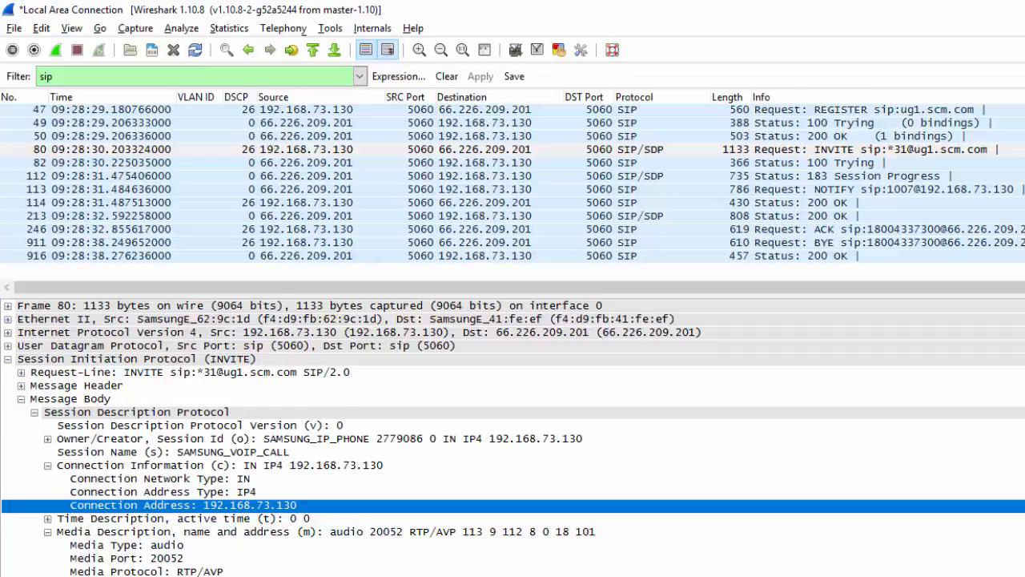
- Review the INVITE's media details and open the 183 Session Progress packet to examine its SDP connection address and port
scroll(512, 438, down, 1)
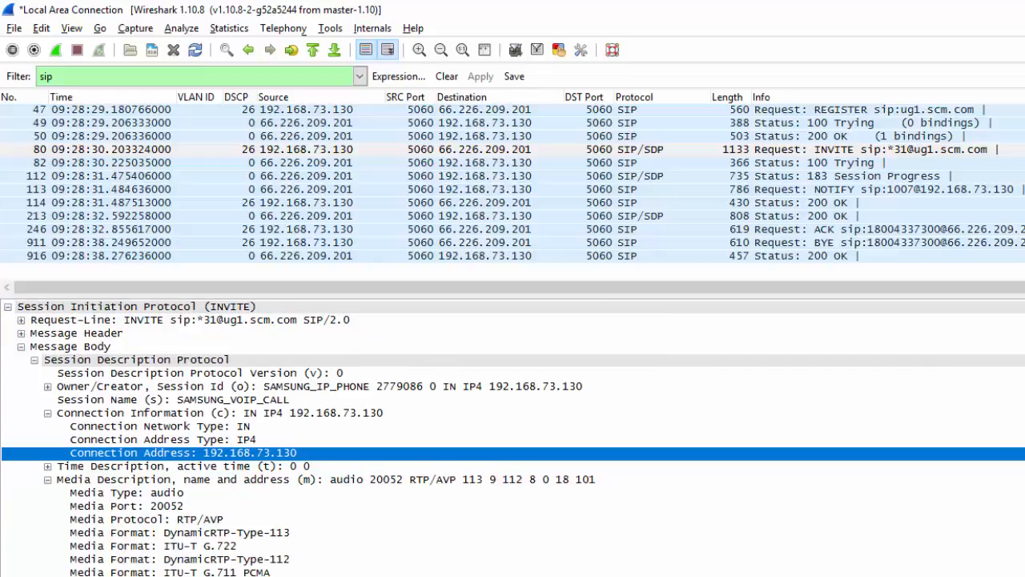
scroll(513, 437, up, 1)
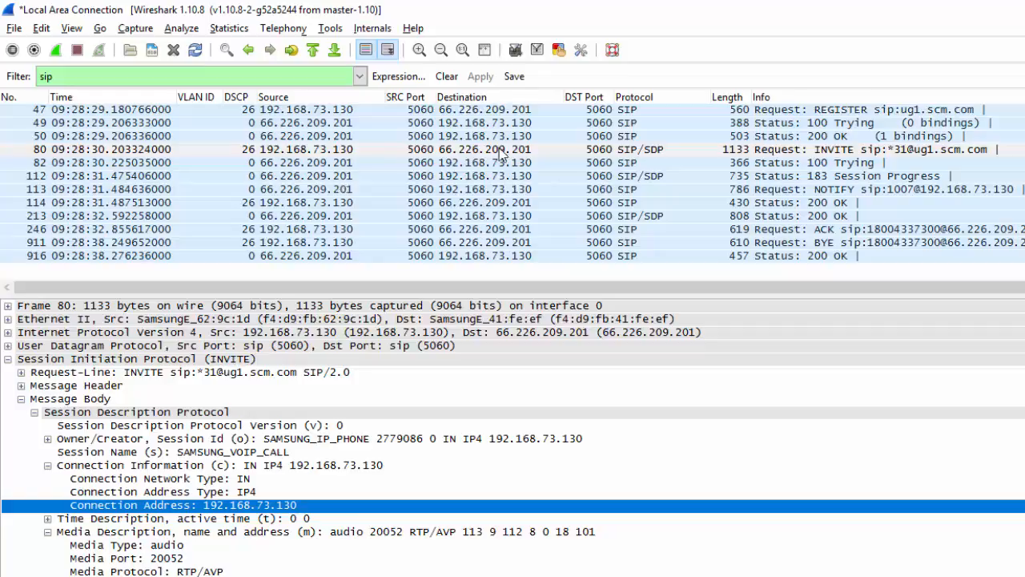
click(663, 150)
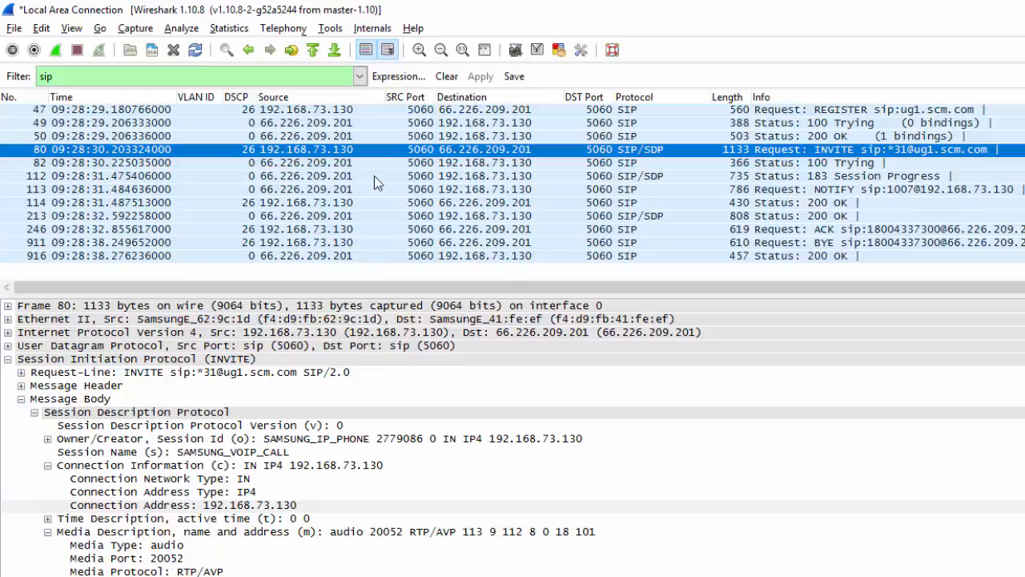
click(293, 177)
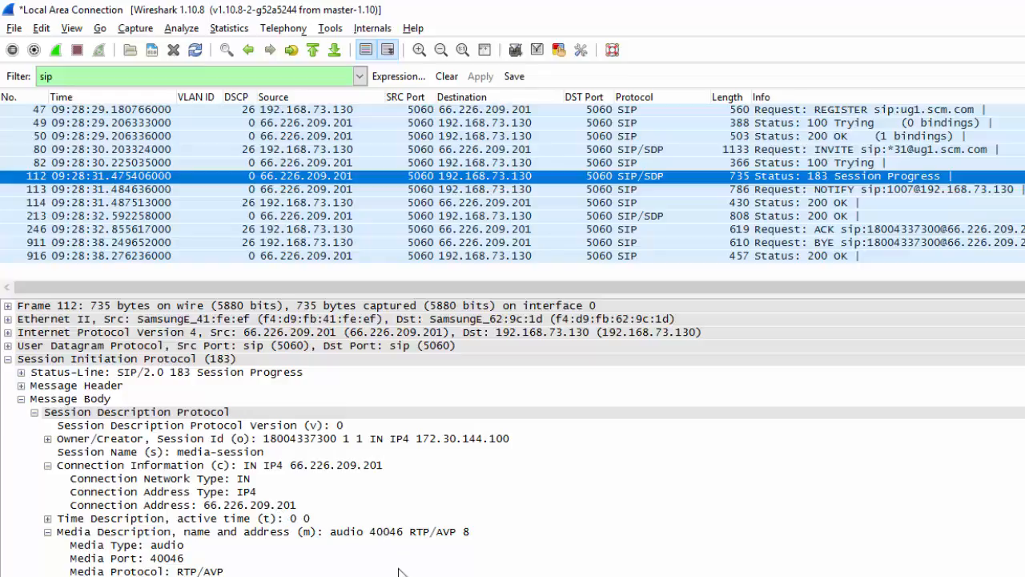
- Open Notepad and record the INVITE packet's connection address and media port as 192.168.73.130:20052
key(super)
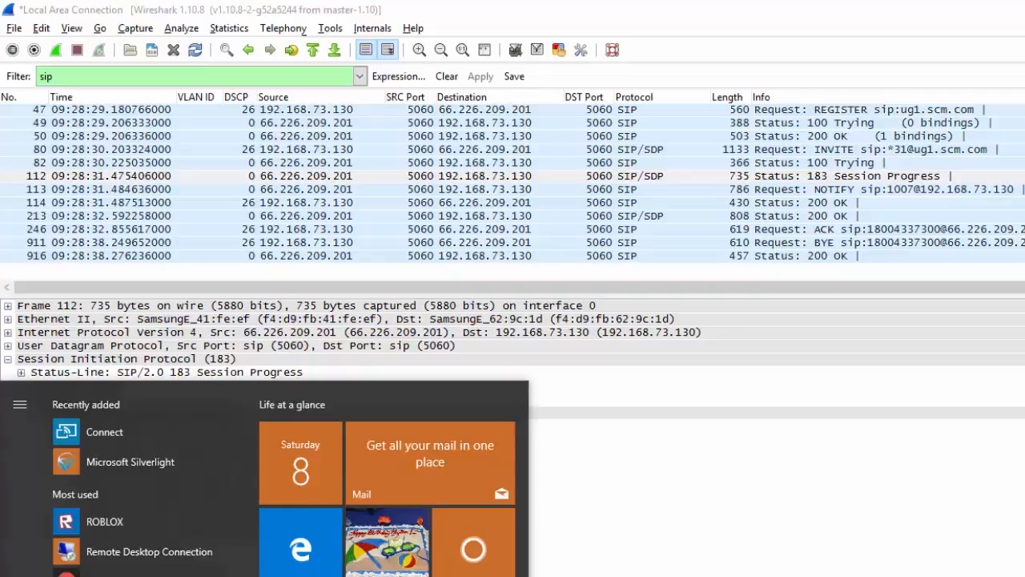
text(notep)
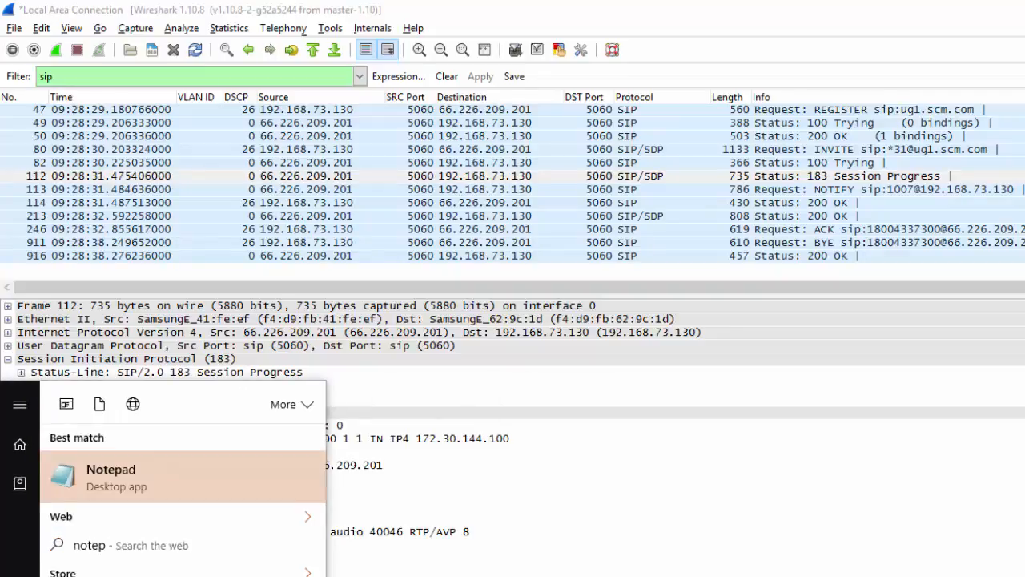
key(Return)
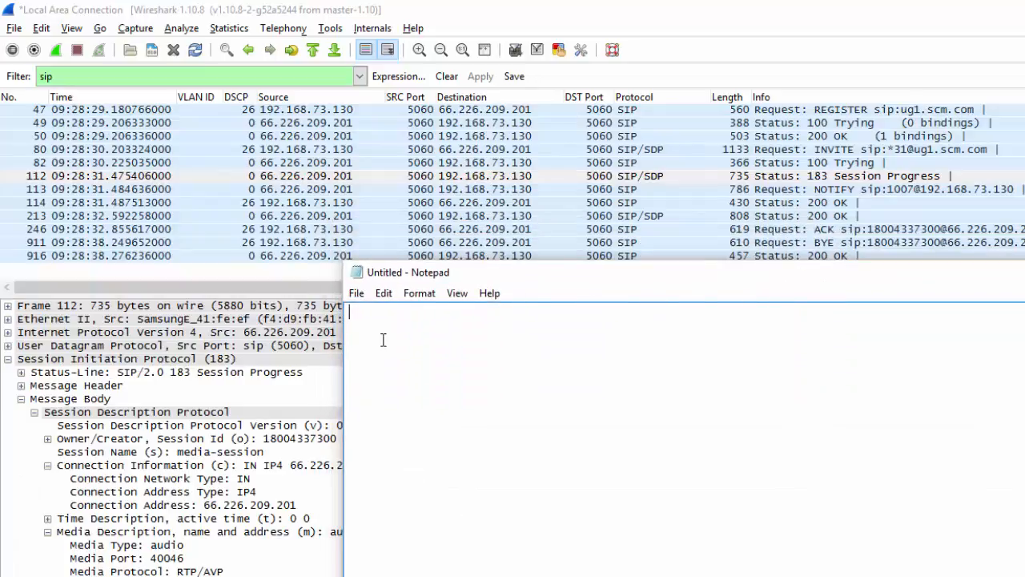
text(192.168.73.130:)
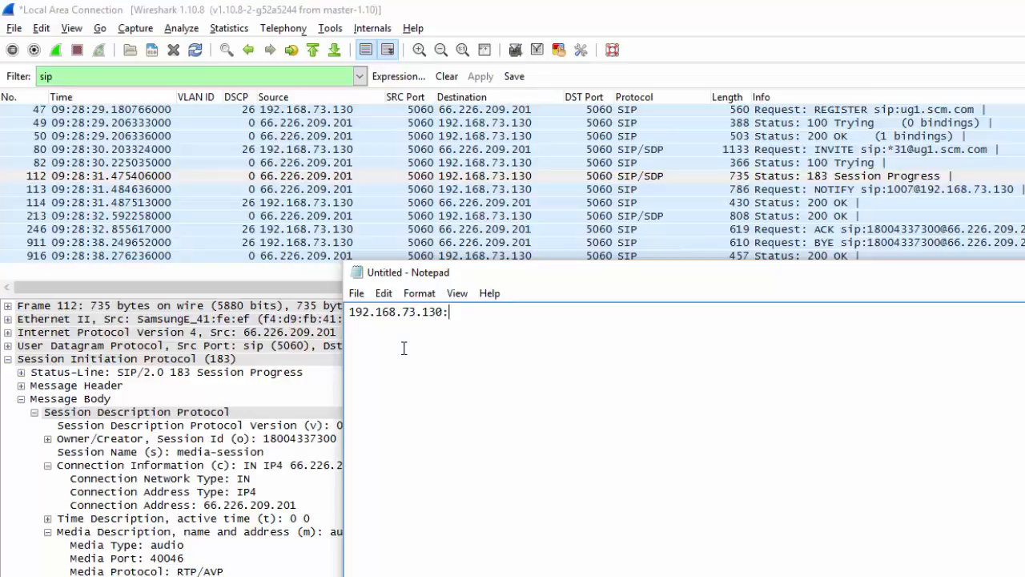
click(627, 153)
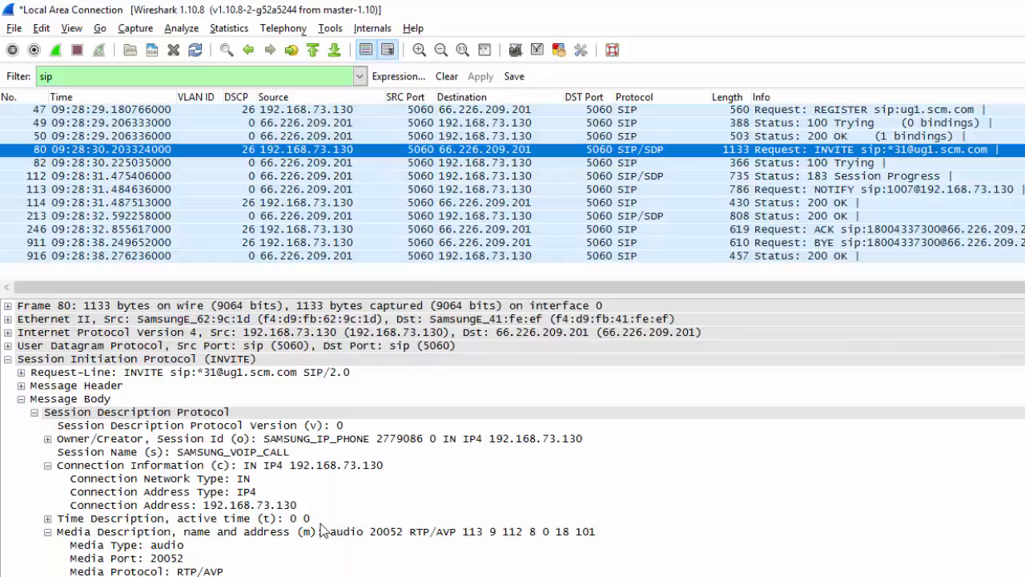
click(165, 563)
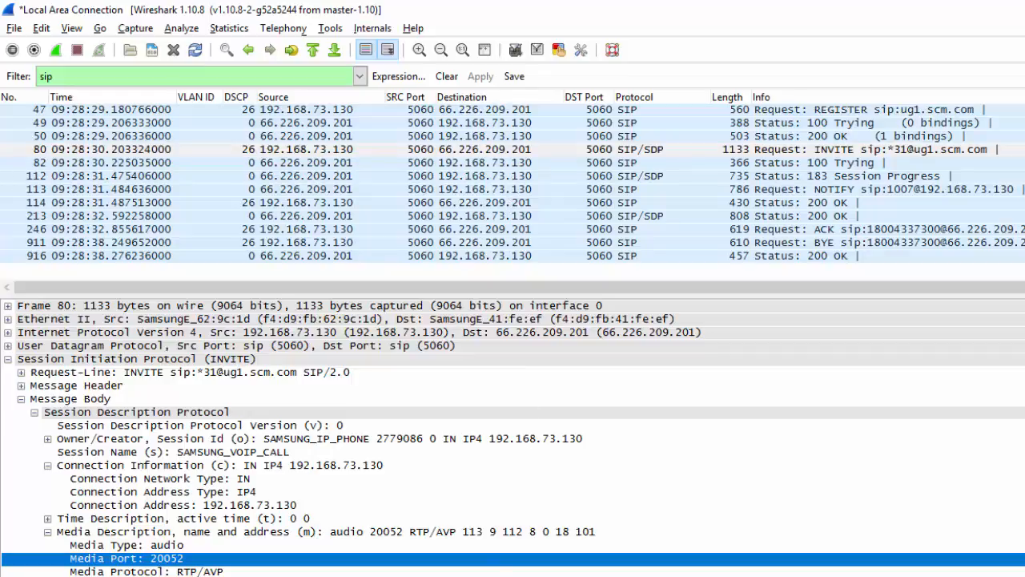
key(alt+Tab)
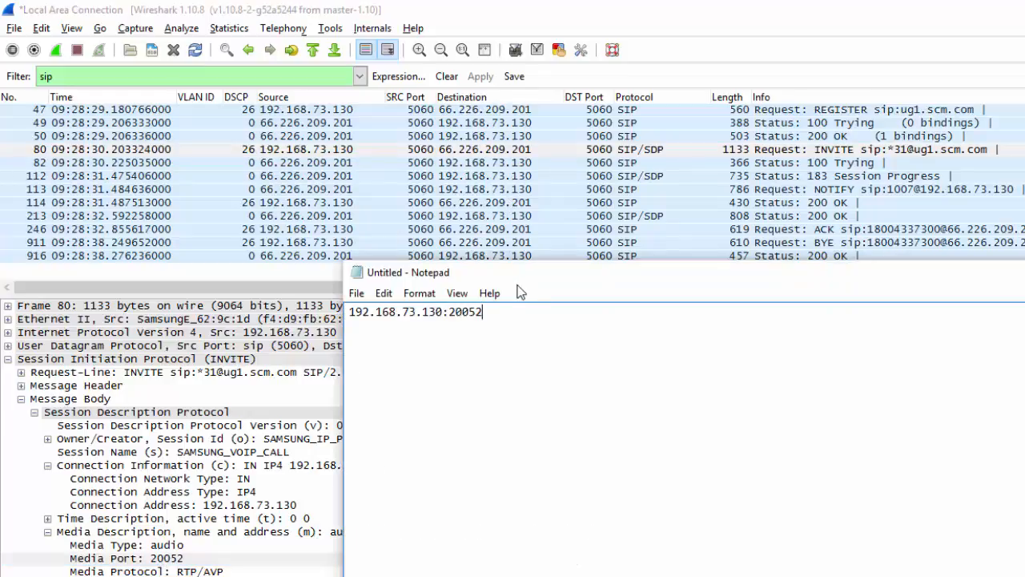
- Record the 183 Session Progress packet's address and port in Notepad as 66.226.209.201:40046, on the line directly below the first entry
click(658, 175)
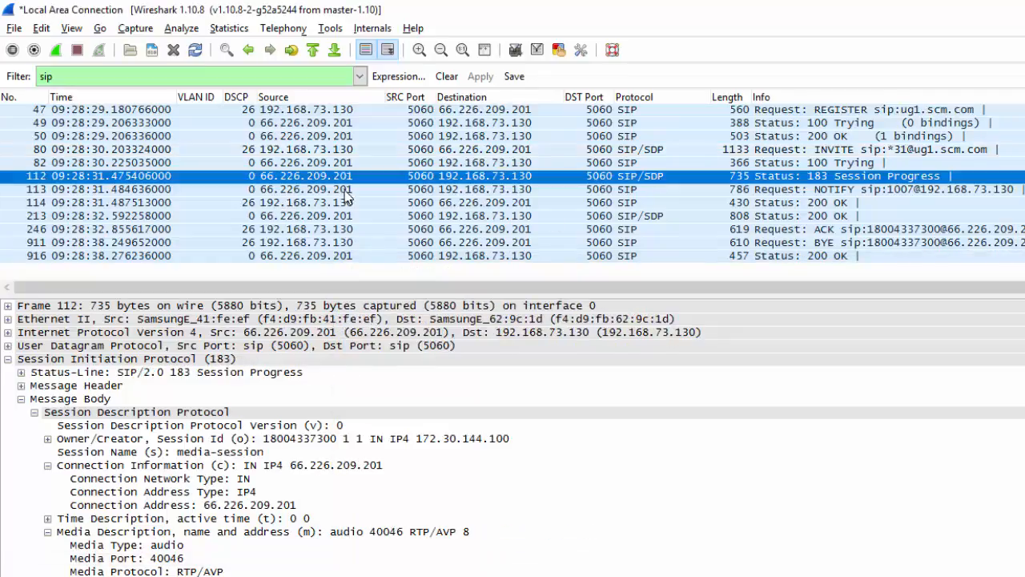
key(alt+Tab)
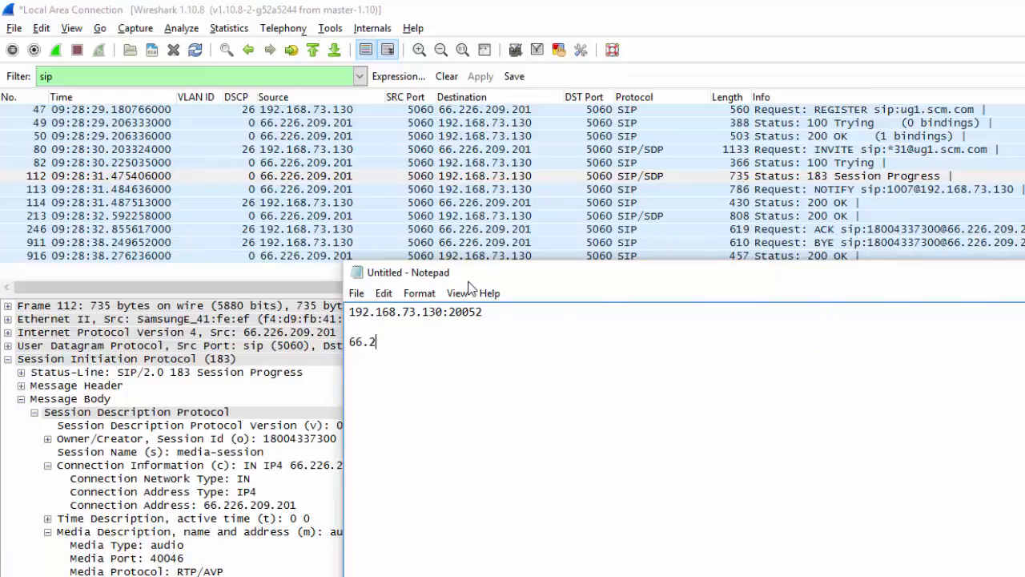
text(66.226.209.201:)
drag(431, 273, 682, 334)
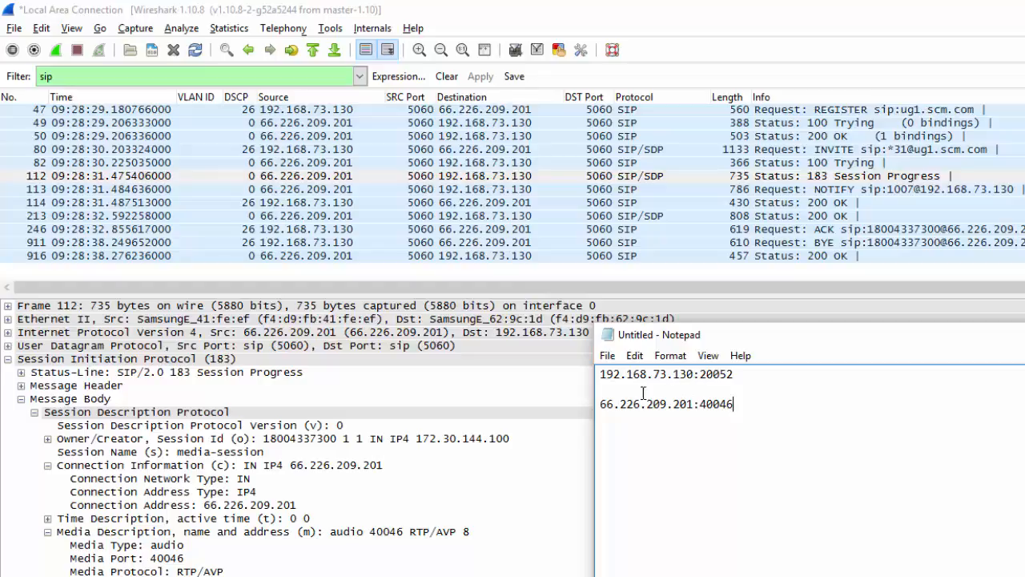
click(605, 389)
key(Delete)
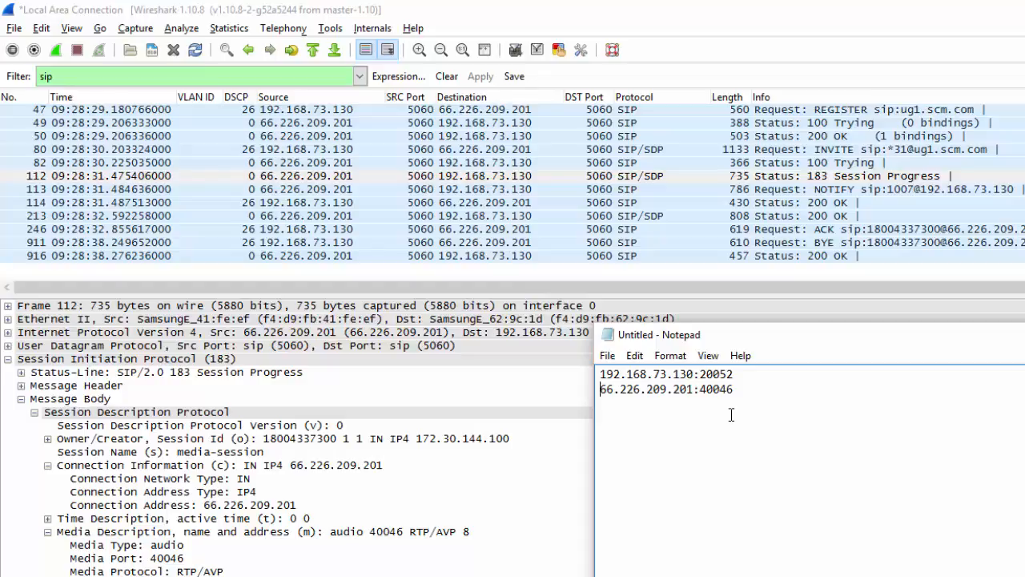
- Compare the SDP details of the INVITE, 183 Session Progress and 200 OK packets
click(656, 151)
click(657, 181)
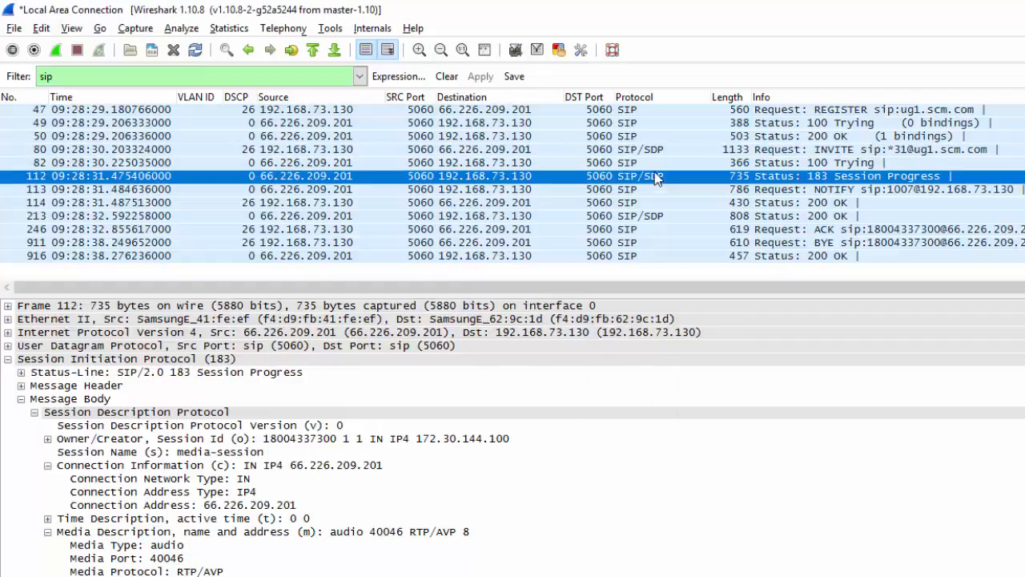
click(646, 152)
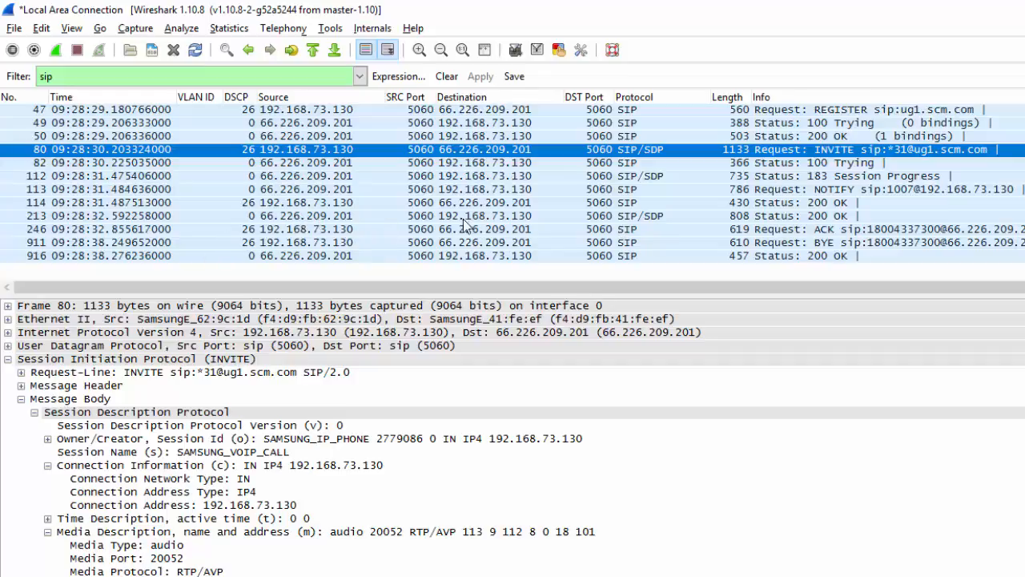
click(497, 219)
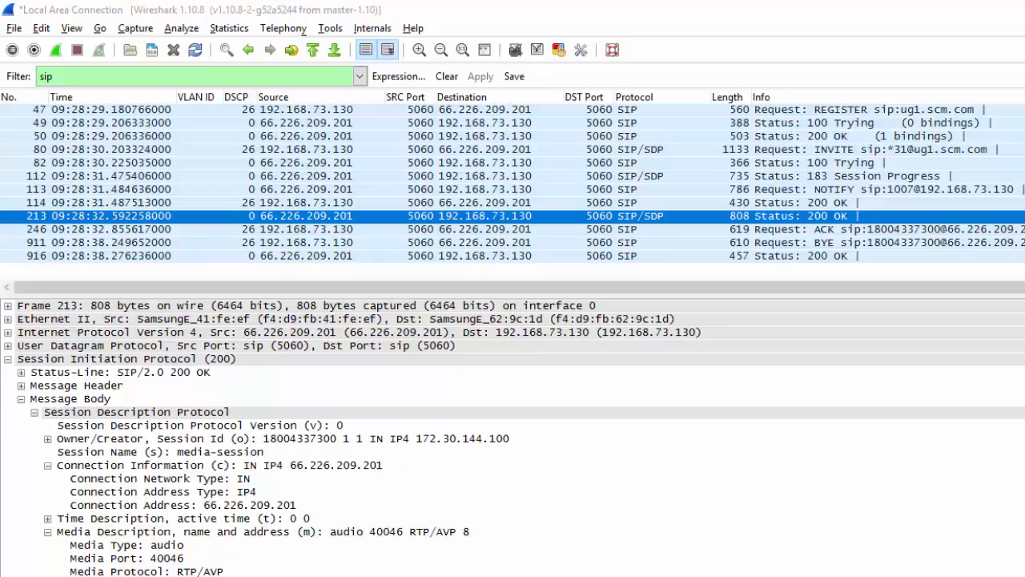
- Switch to Notepad and insert a blank line between the two recorded address and port entries
key(alt+Tab)
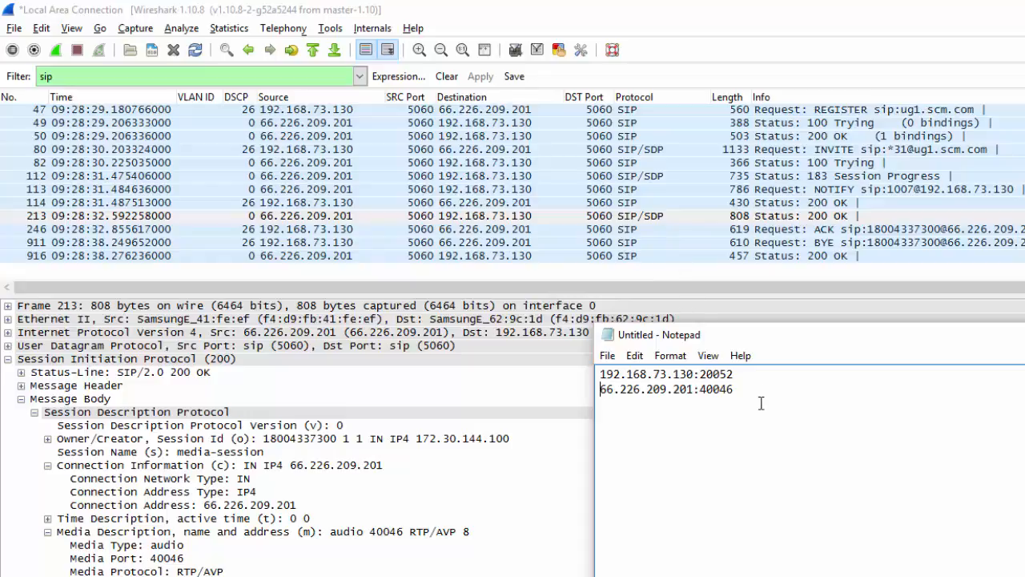
click(749, 379)
key(Down)
key(Home)
key(Return)
key(Up)
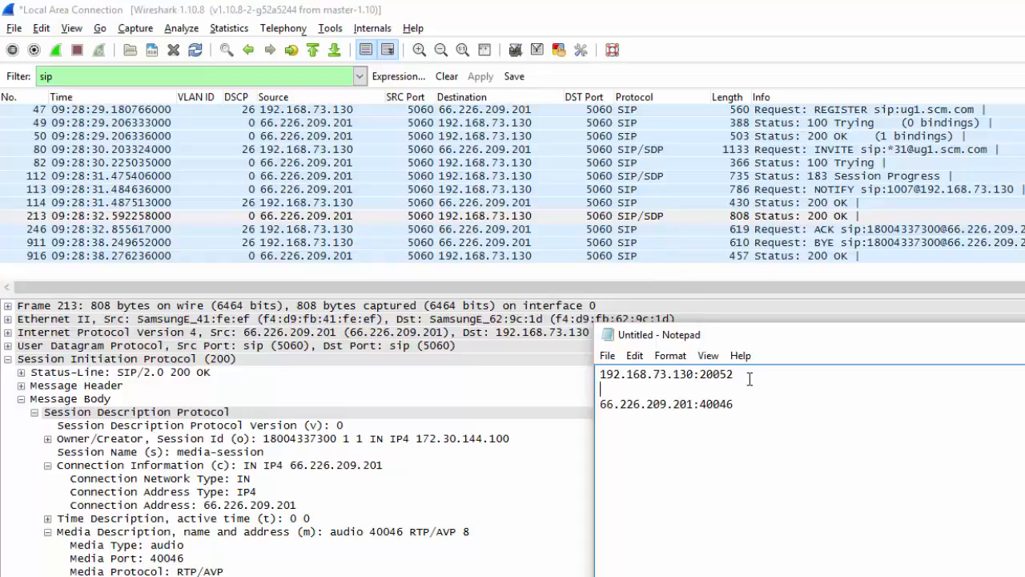
- Switch back to Wireshark and replace the display filter with udp.port == 40046, applying it to the capture
click(107, 80)
key(ctrl+a)
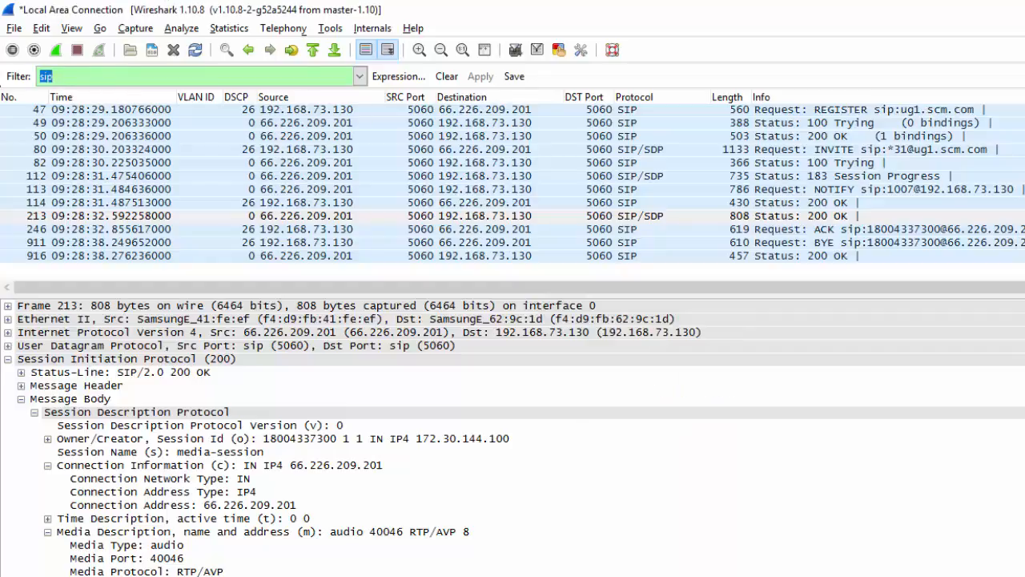
text(udp/port)
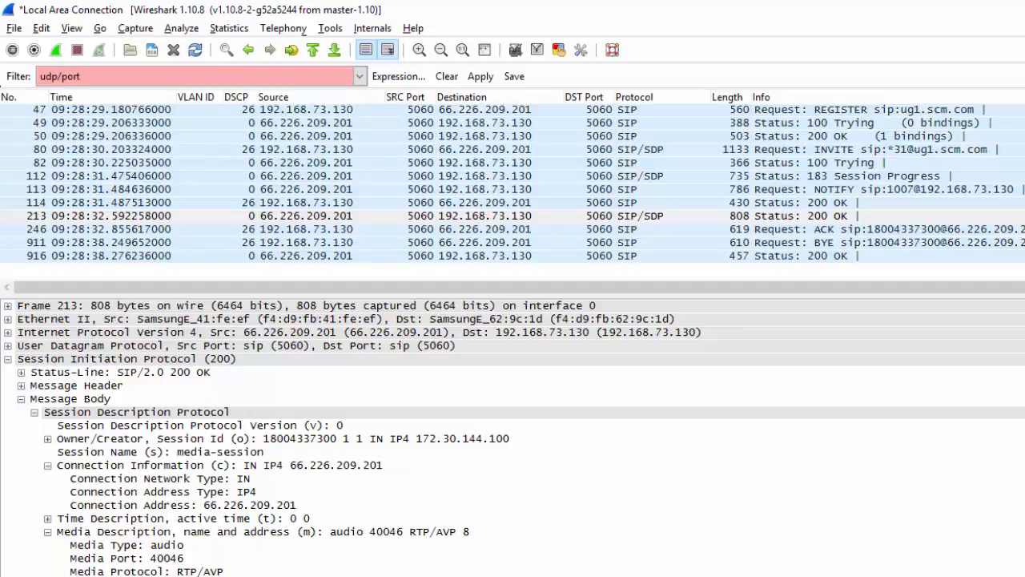
key(BackSpace)
key(BackSpace)
key(BackSpace)
key(BackSpace)
key(BackSpace)
key(BackSpace)
text(.40)
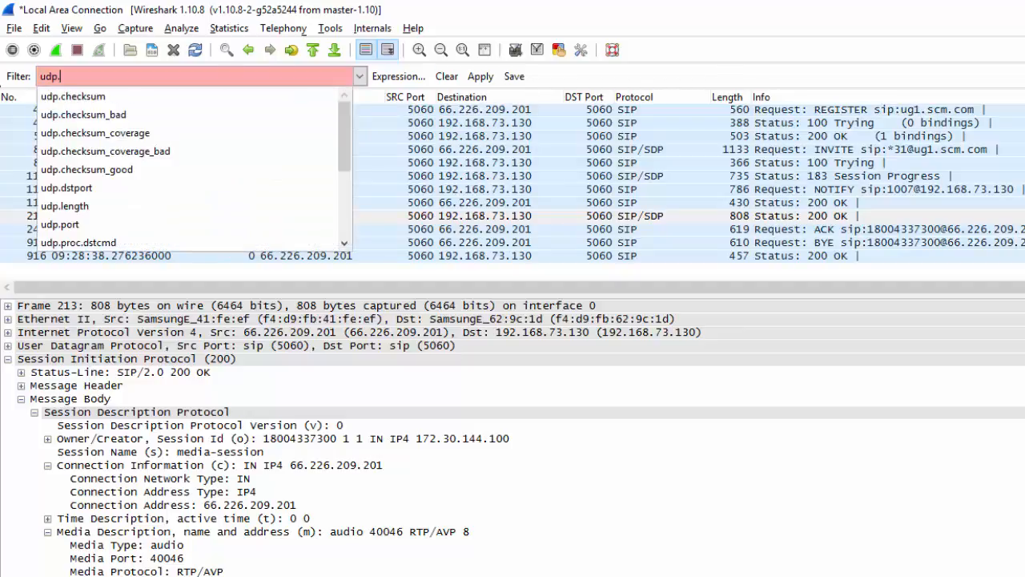
key(BackSpace)
key(BackSpace)
key(BackSpace)
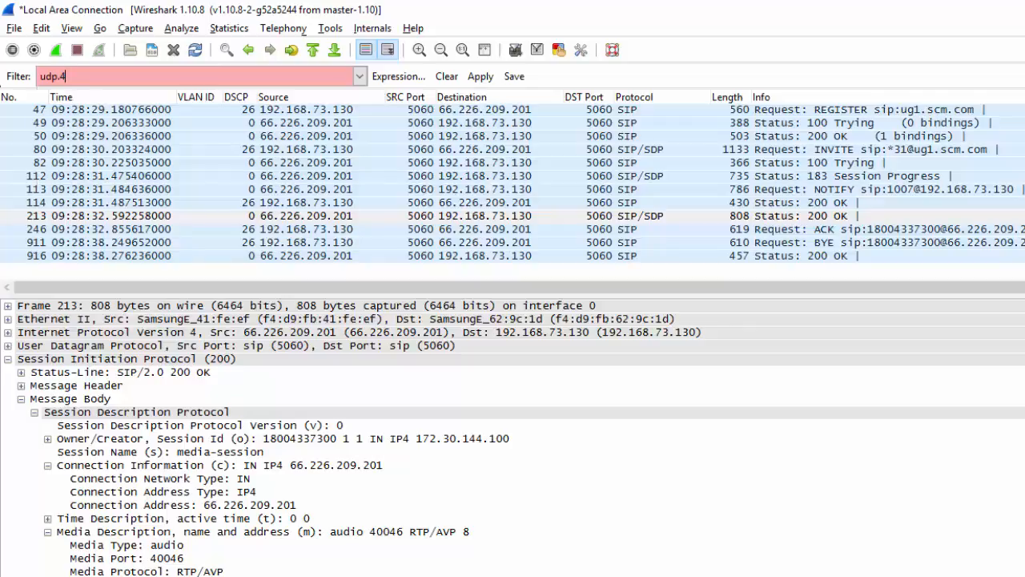
text(.port)
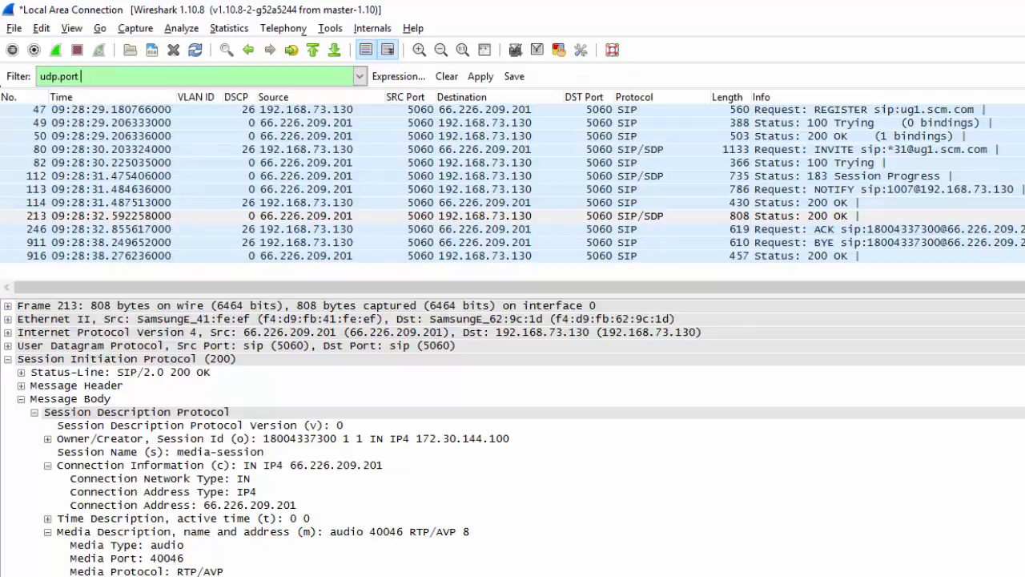
text( == 40046)
key(Return)
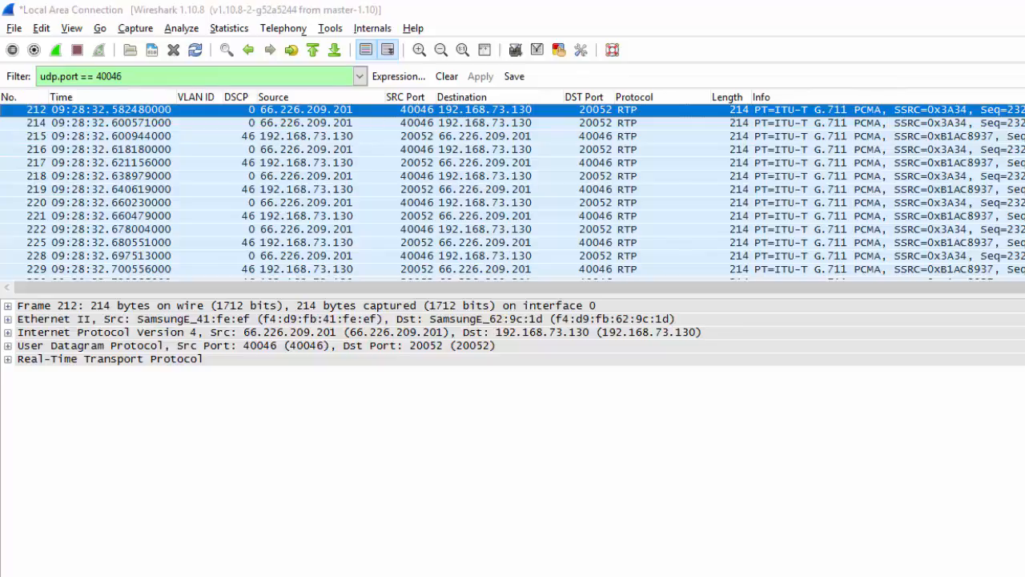
- Compare the source and destination addresses and ports of the filtered RTP packets with the two endpoints recorded in Notepad
key(alt+Tab)
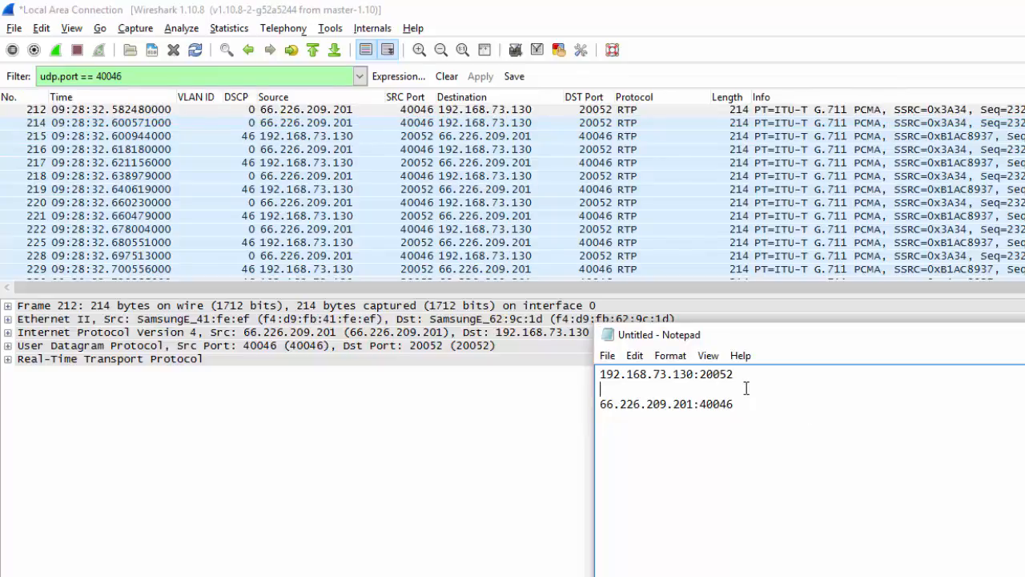
click(596, 141)
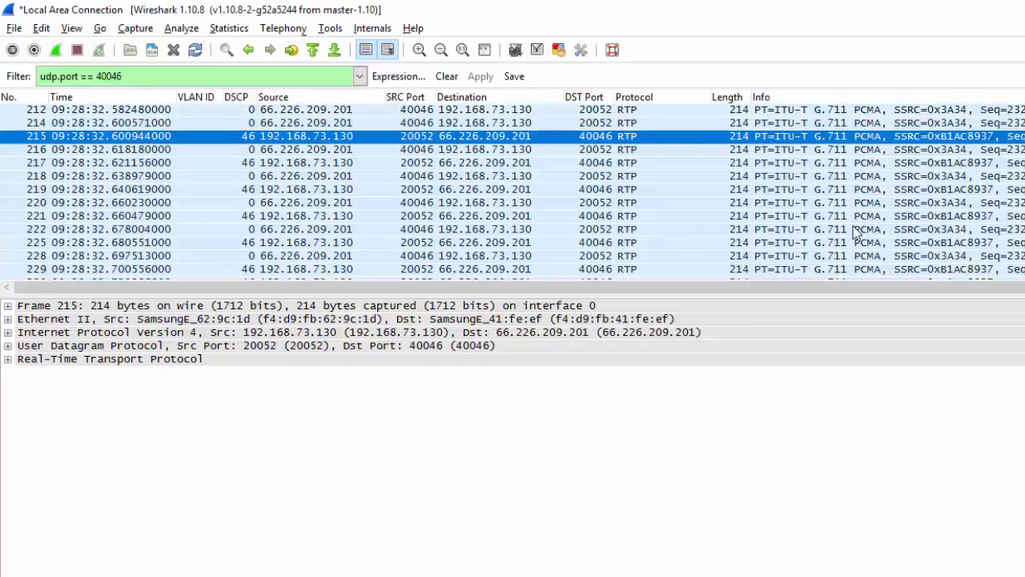
click(597, 150)
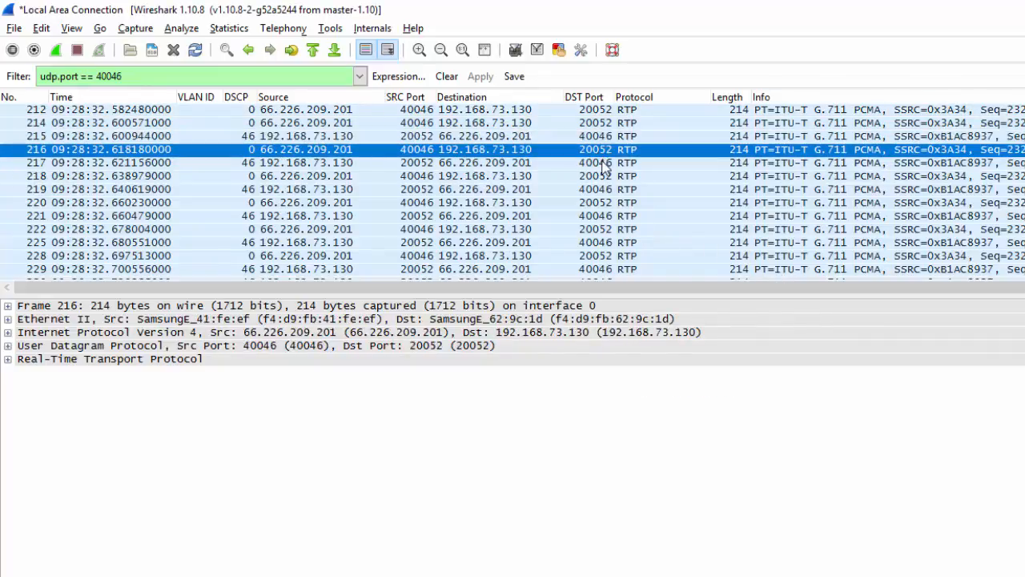
click(600, 163)
click(606, 175)
click(607, 193)
click(607, 205)
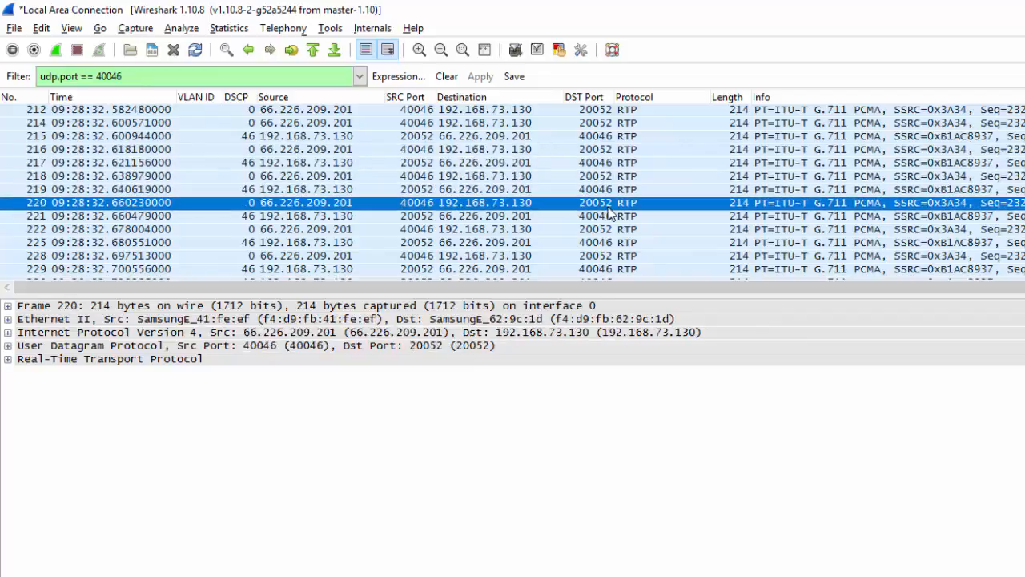
click(606, 219)
click(606, 232)
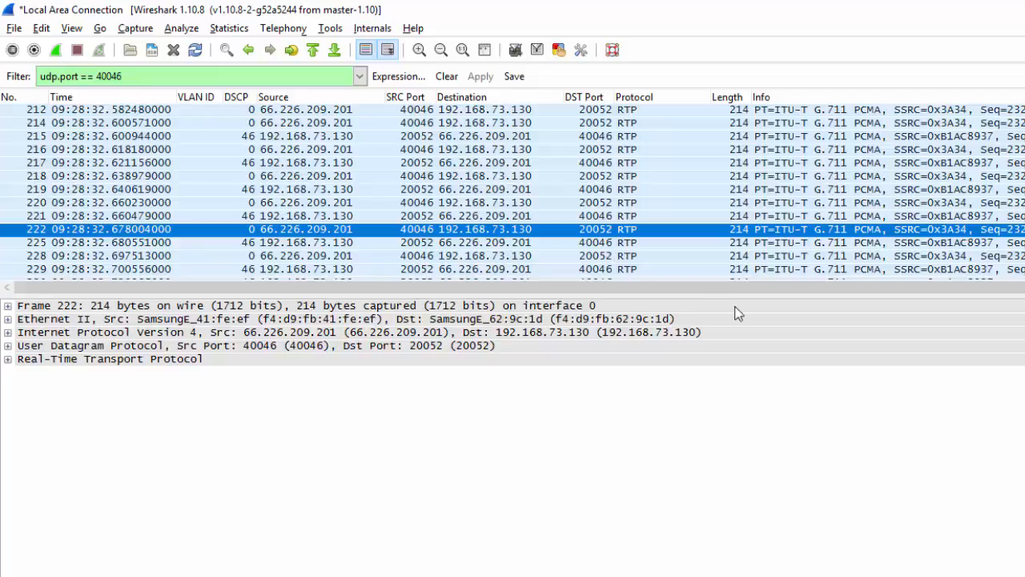
- Bring Notepad forward and place it below the packet list to check packet 222 against the recorded endpoints
click(711, 575)
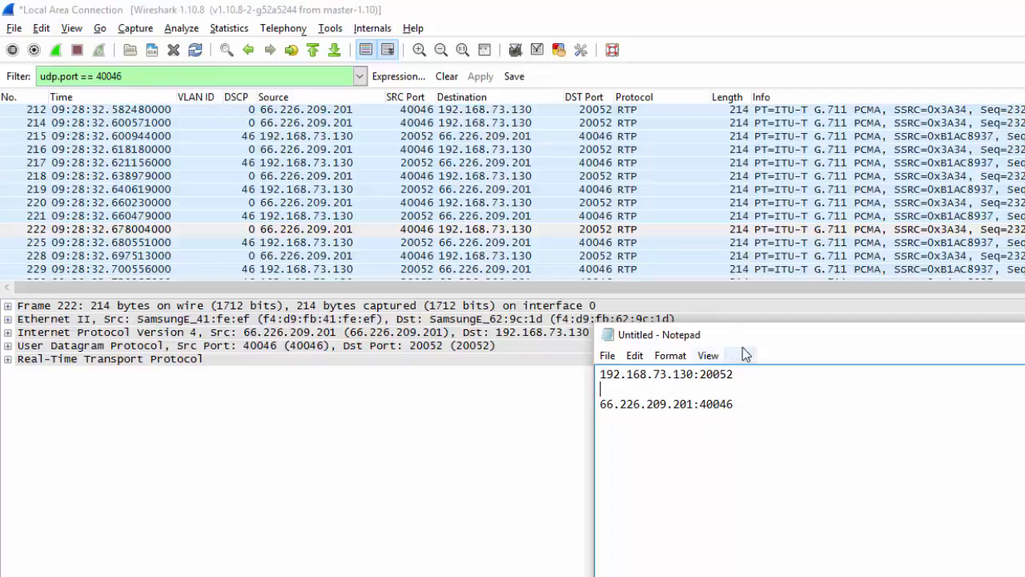
drag(770, 332, 453, 391)
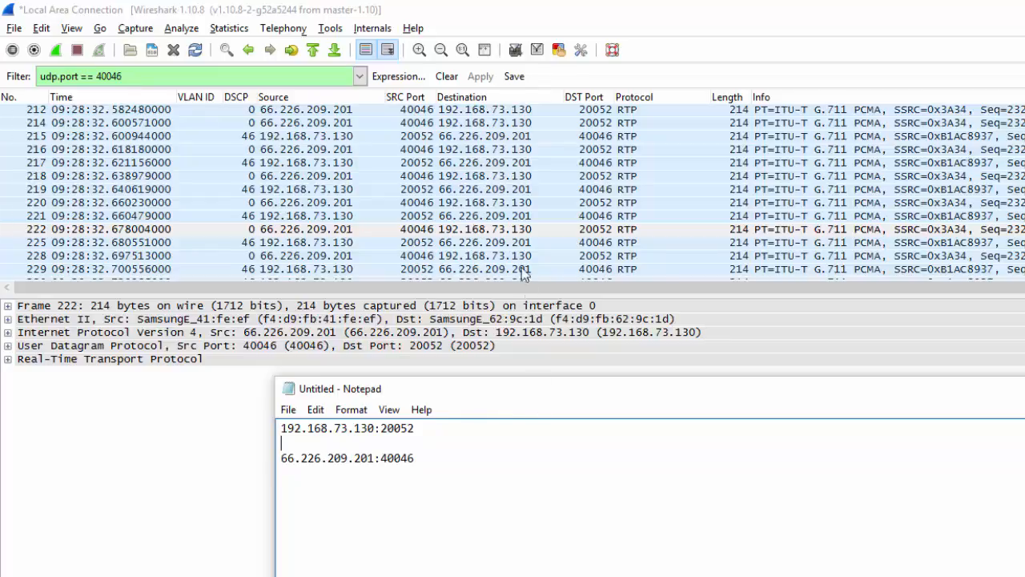
right_click(481, 234)
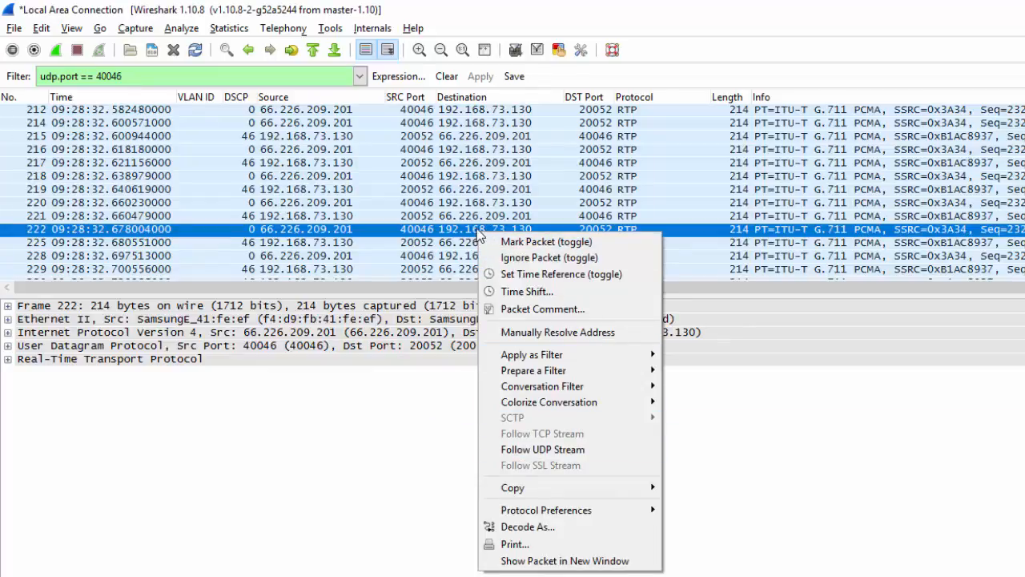
click(479, 230)
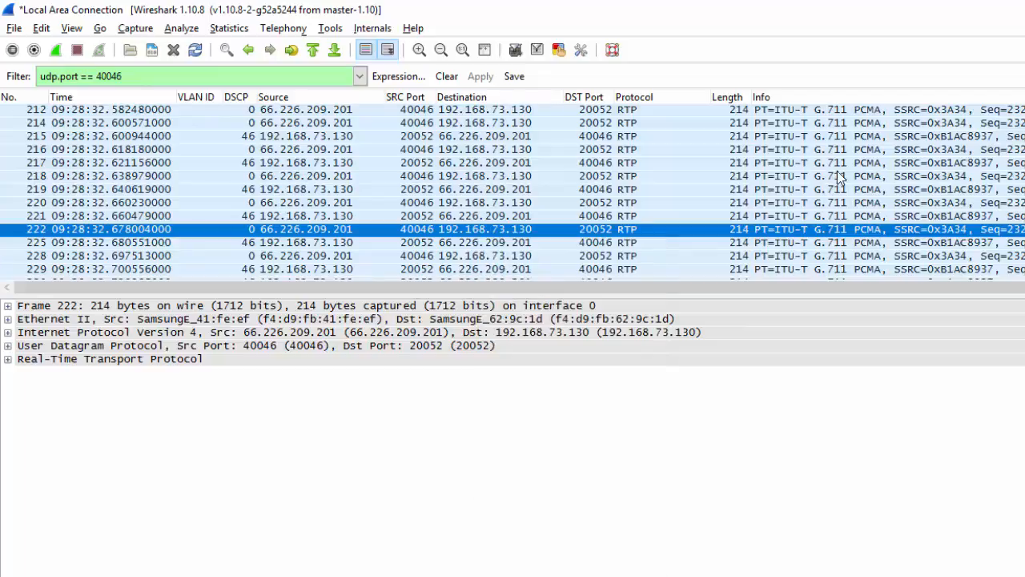
- Open the RTP stream analysis for the selected packet 222
click(280, 29)
mouse_move(345, 158)
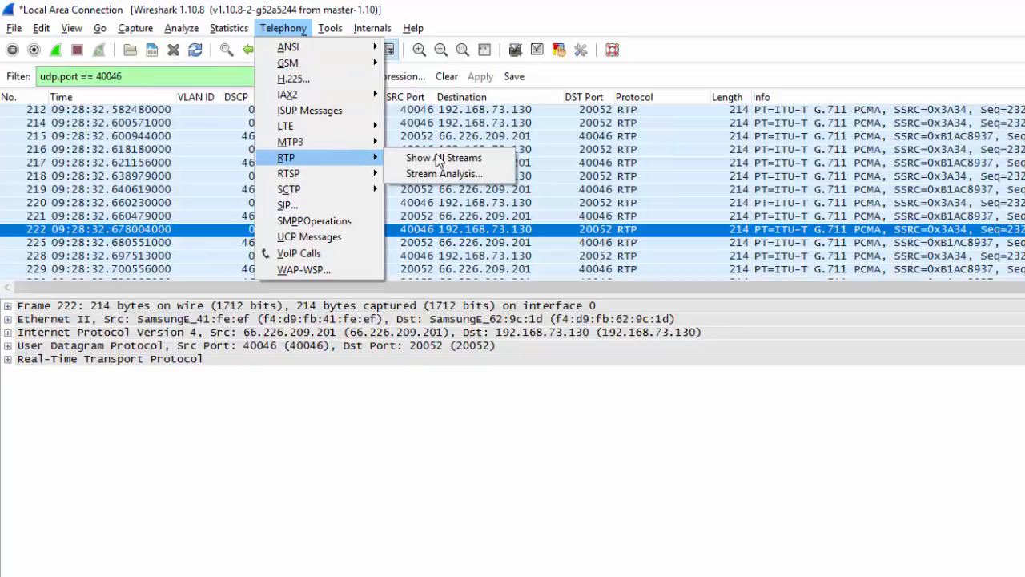
click(444, 174)
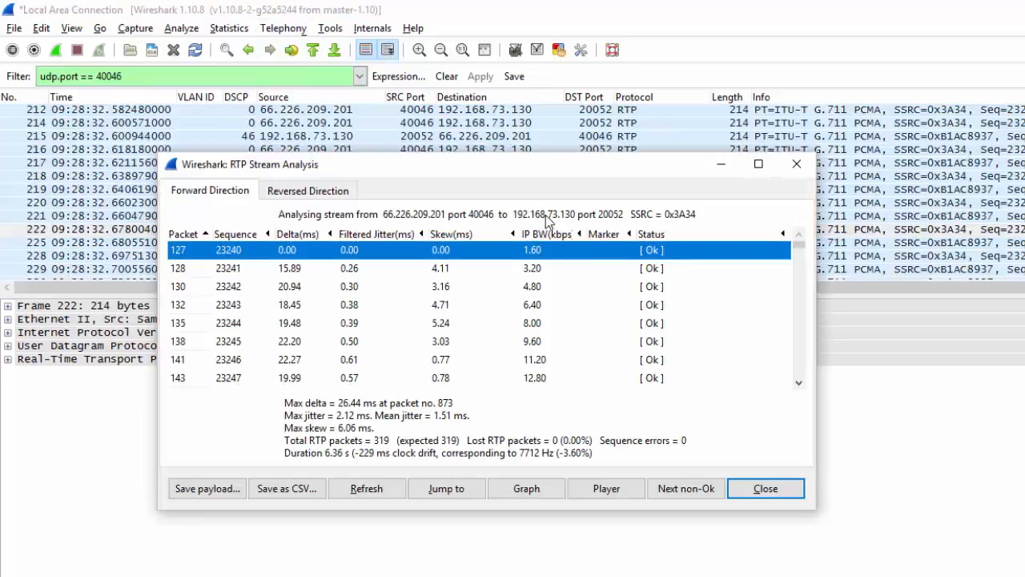
- Decode and play both directions of the call in the RTP Player, closing the player and the stream analysis when playback ends
click(602, 495)
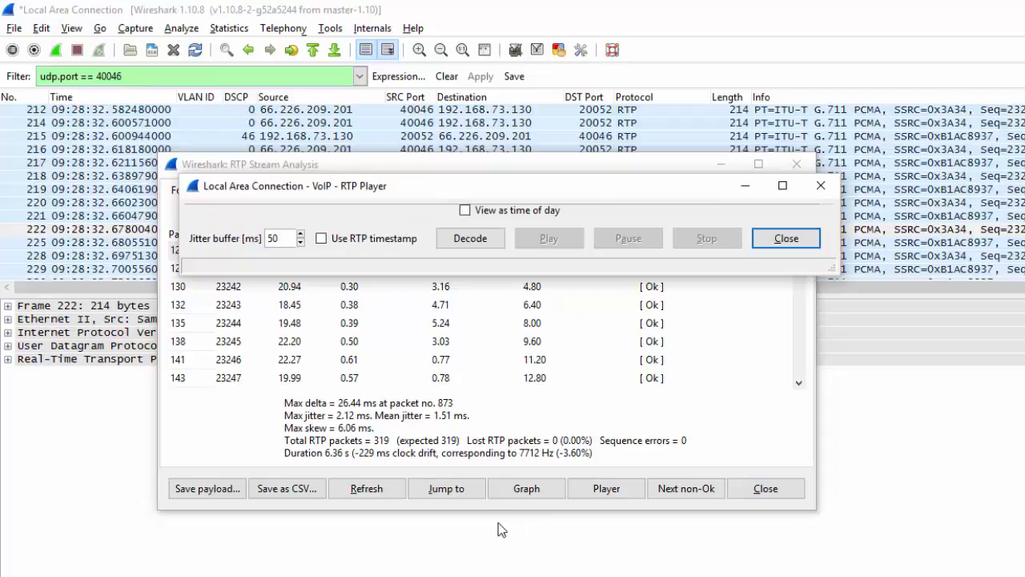
click(480, 239)
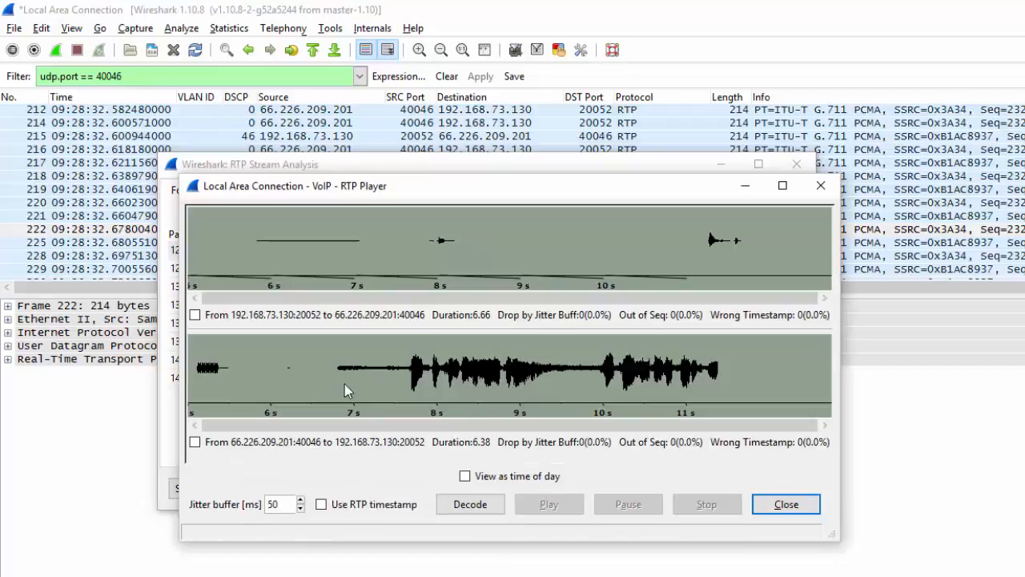
click(195, 315)
click(202, 449)
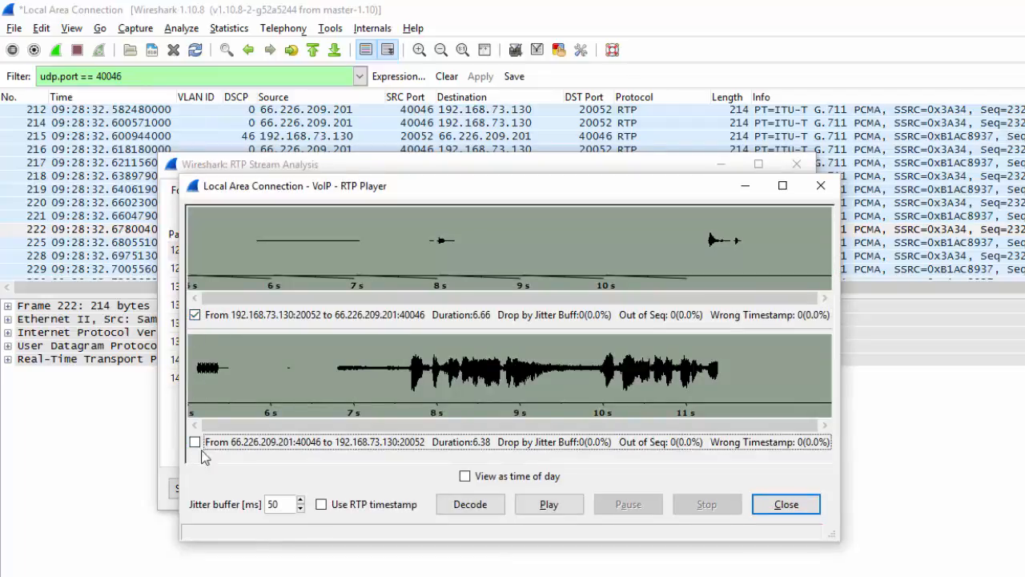
click(573, 509)
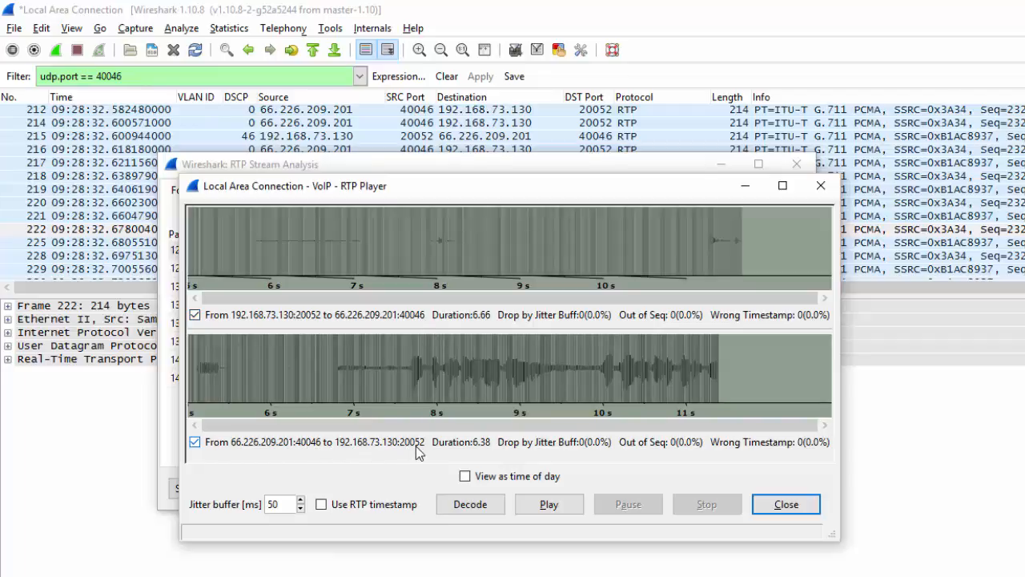
click(786, 504)
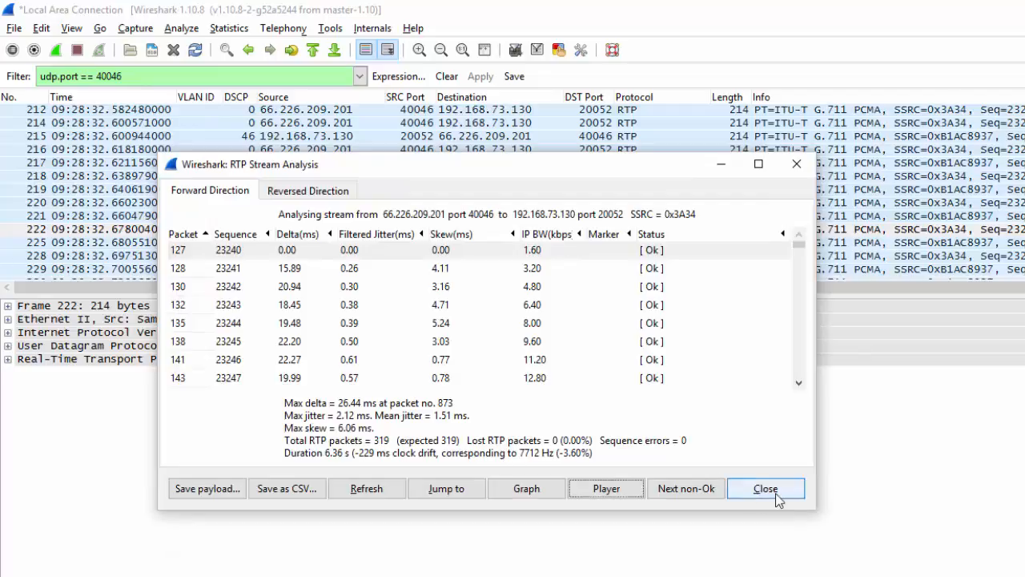
click(769, 490)
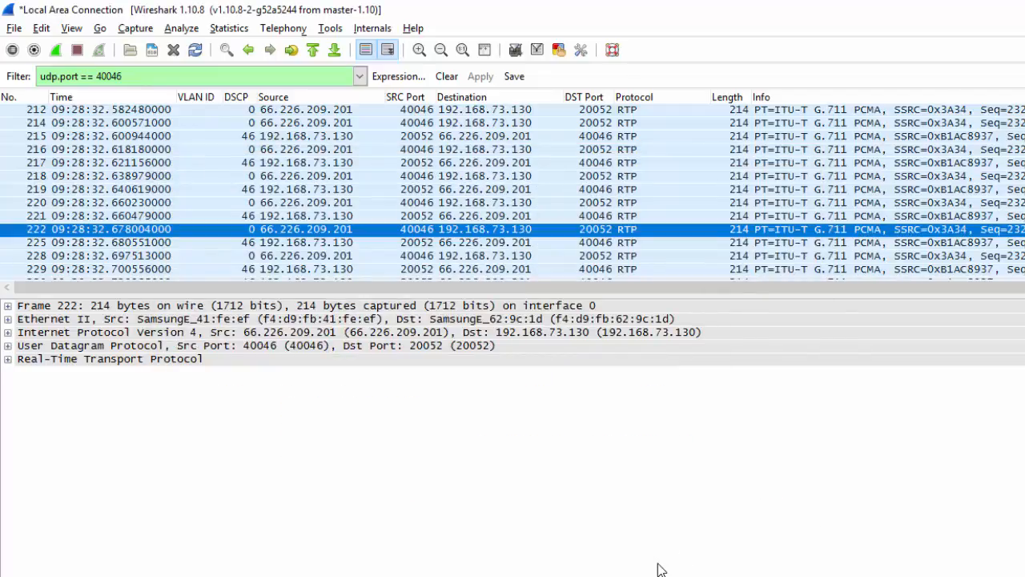